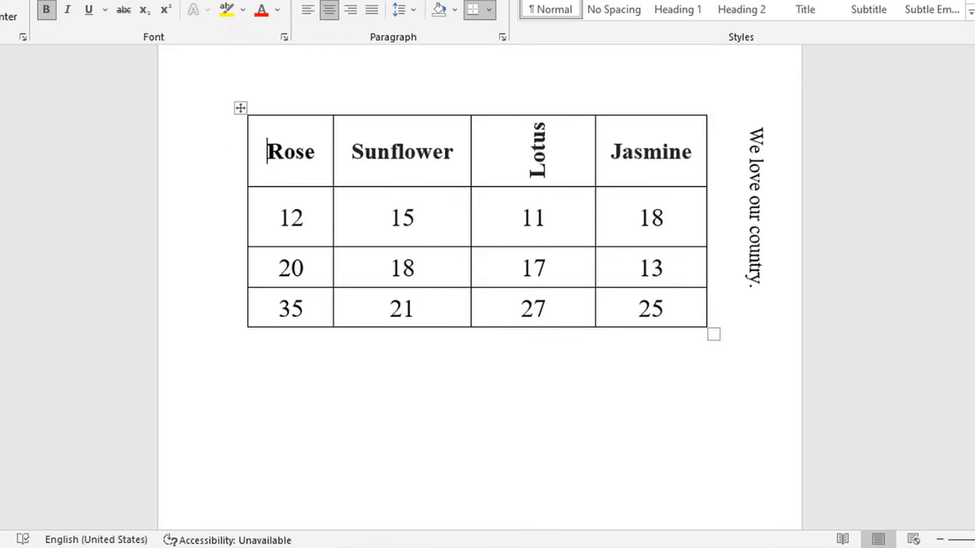
- Rotate the "Rose" header text in its table cell so it reads vertically from bottom to top
{"action": "left_click_drag", "start_coordinate": [268, 151], "coordinate": [315, 149]}
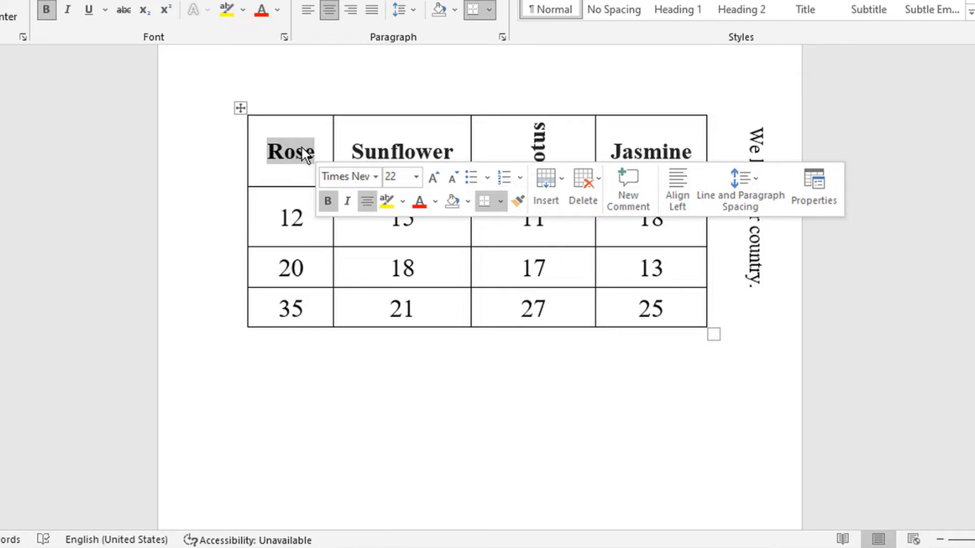
{"action": "right_click", "coordinate": [303, 148]}
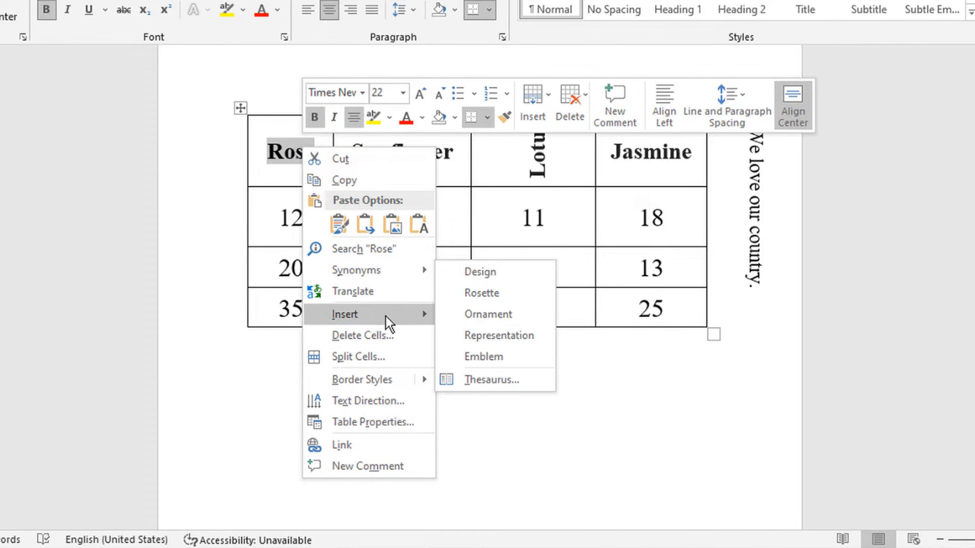
{"action": "left_click", "coordinate": [382, 402]}
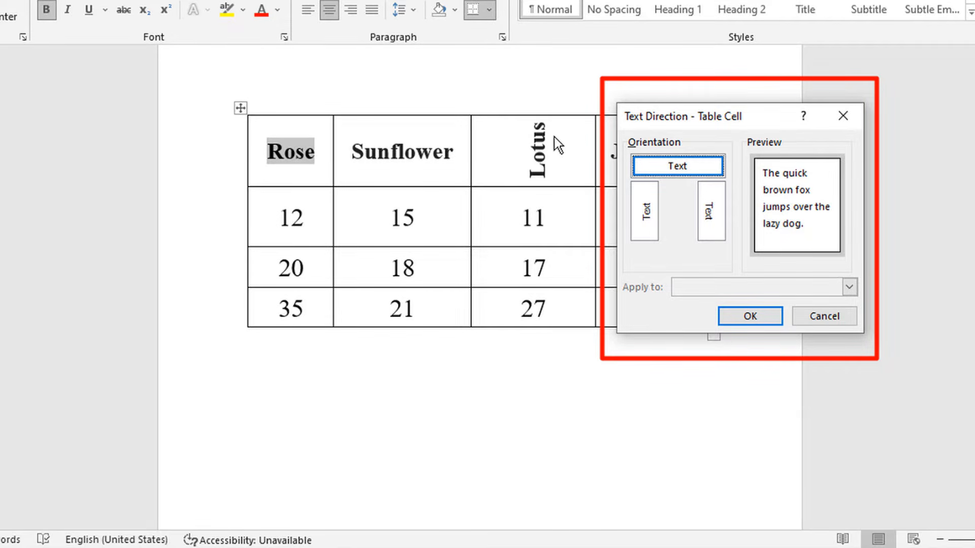
{"action": "left_click", "coordinate": [651, 220]}
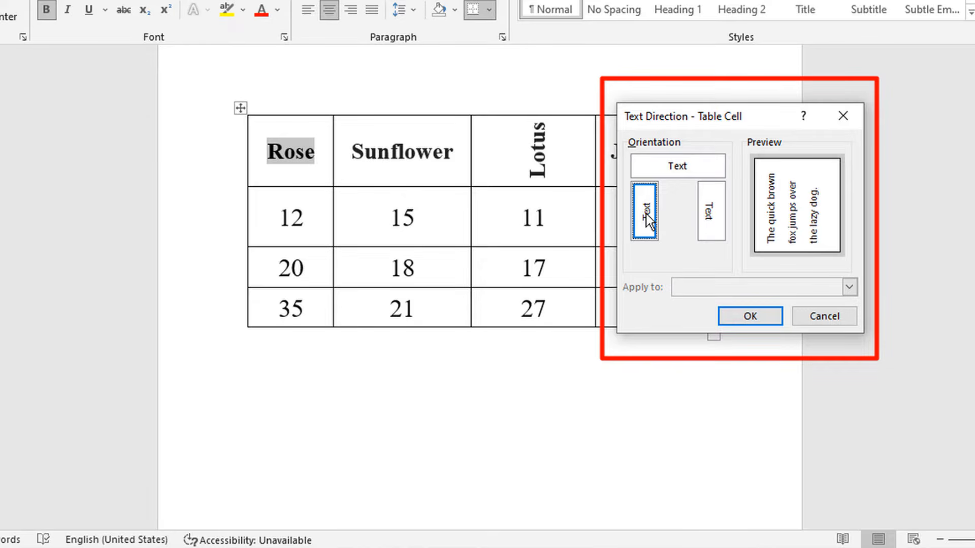
{"action": "left_click", "coordinate": [748, 316]}
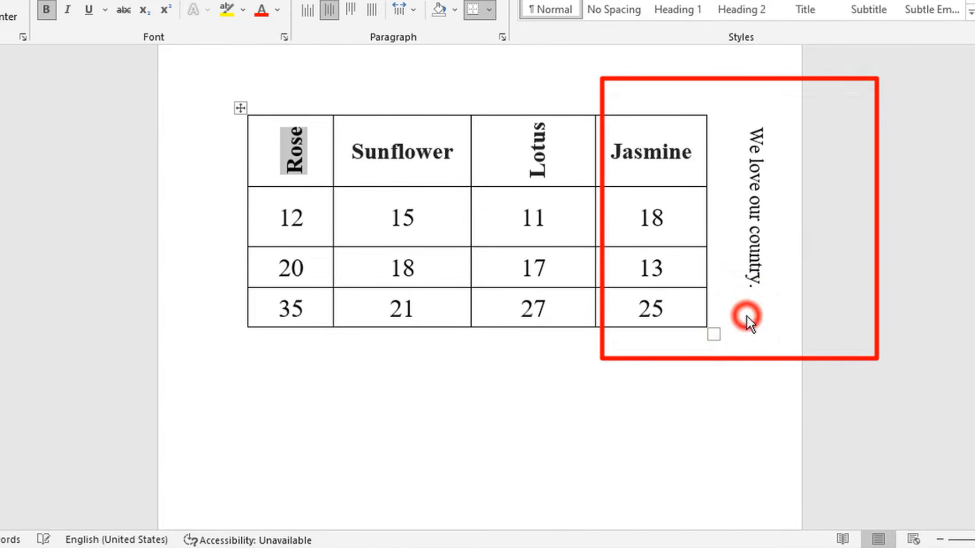
{"action": "left_click", "coordinate": [315, 166]}
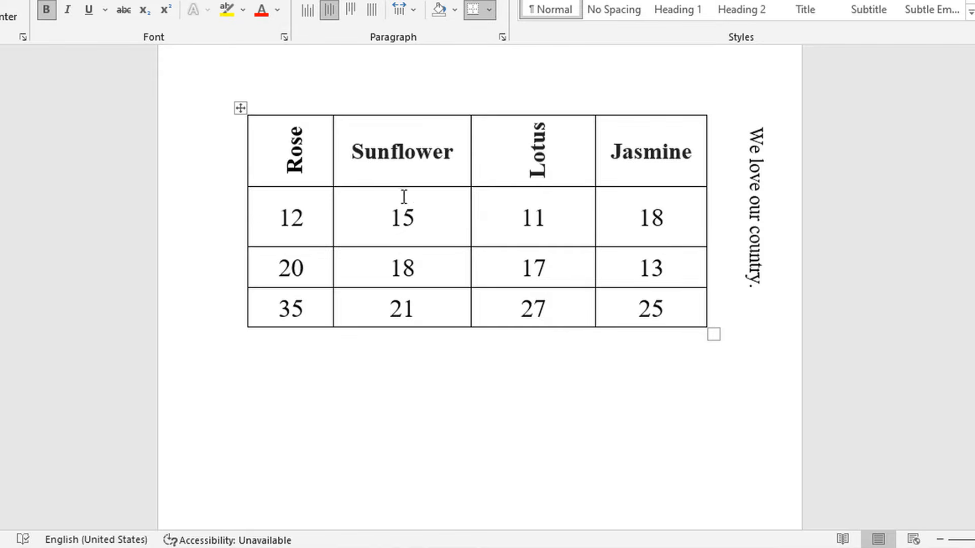
- Rotate the numbers 12, 15, 11 and 18 in the table's second row so they read vertically from top to bottom
{"action": "left_click_drag", "start_coordinate": [282, 218], "coordinate": [531, 222]}
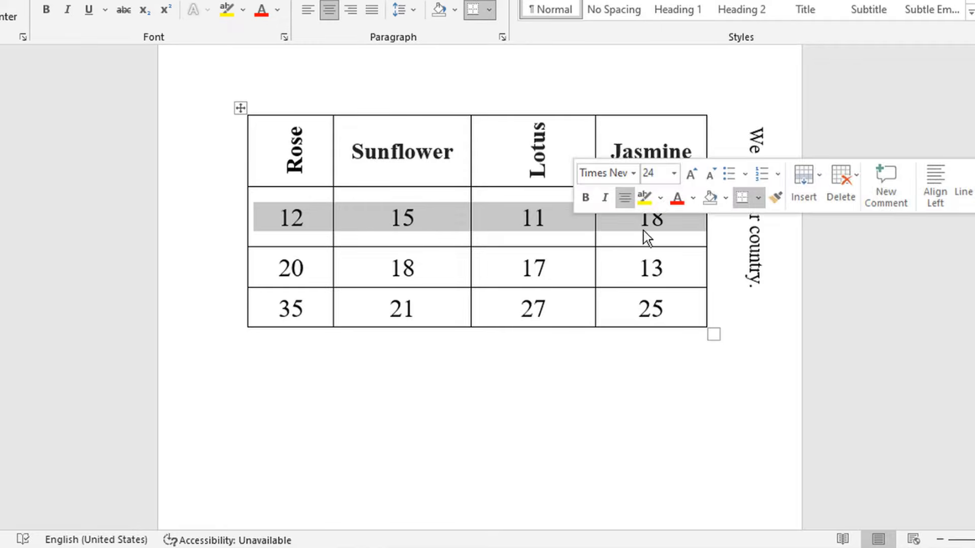
{"action": "left_click", "coordinate": [556, 218]}
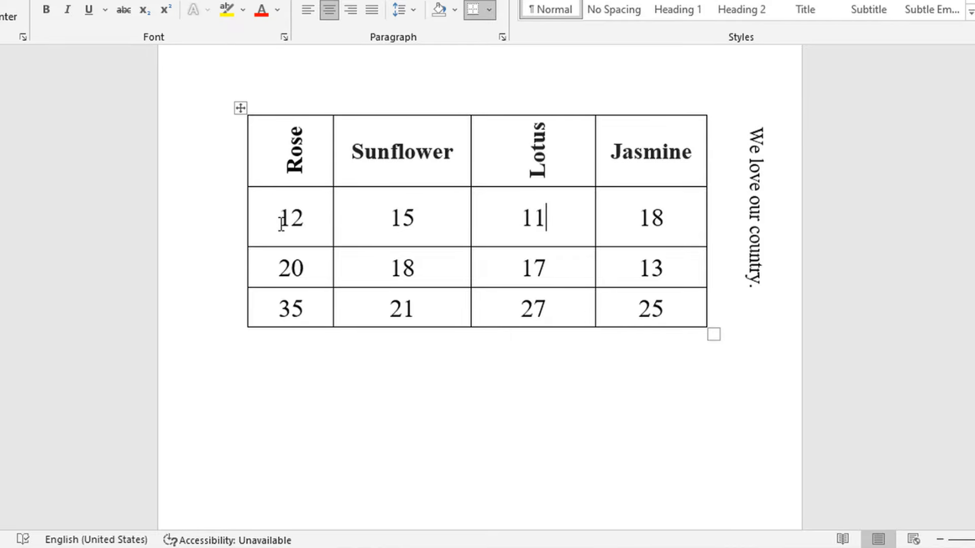
{"action": "left_click_drag", "start_coordinate": [278, 219], "coordinate": [644, 219]}
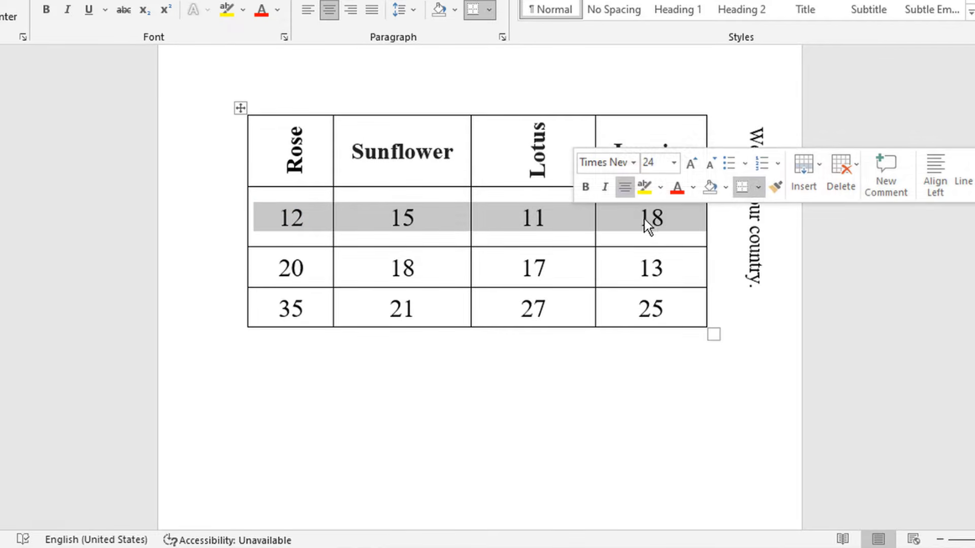
{"action": "right_click", "coordinate": [545, 215]}
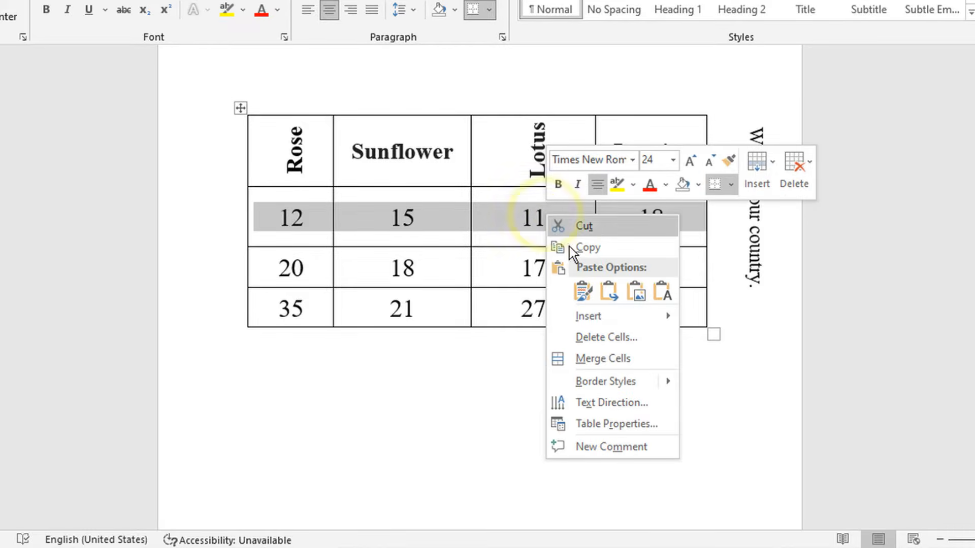
{"action": "left_click", "coordinate": [614, 401]}
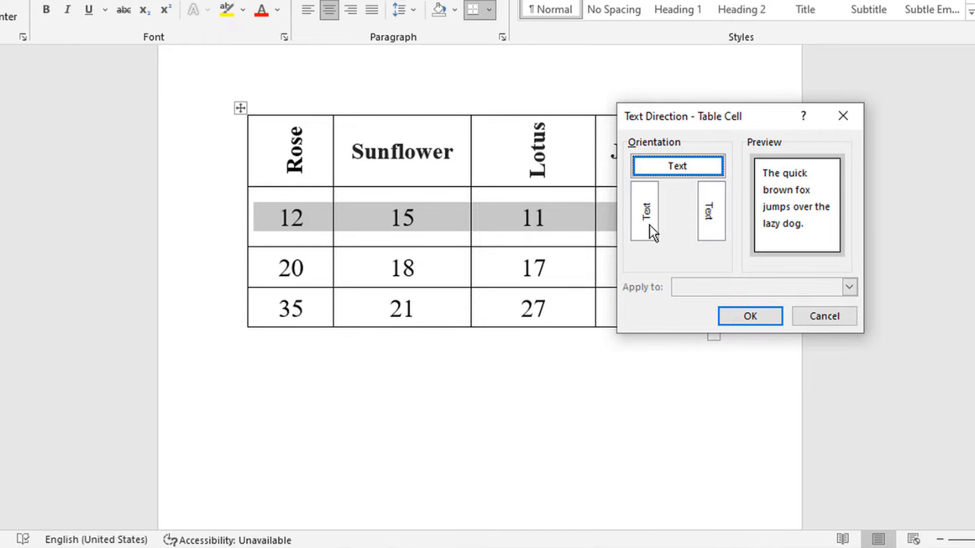
{"action": "left_click", "coordinate": [714, 215]}
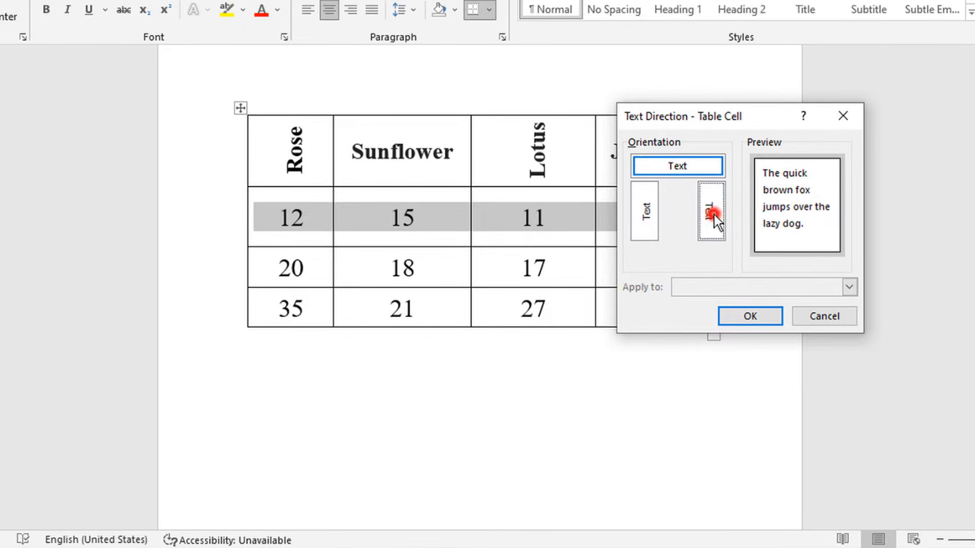
{"action": "left_click", "coordinate": [766, 320]}
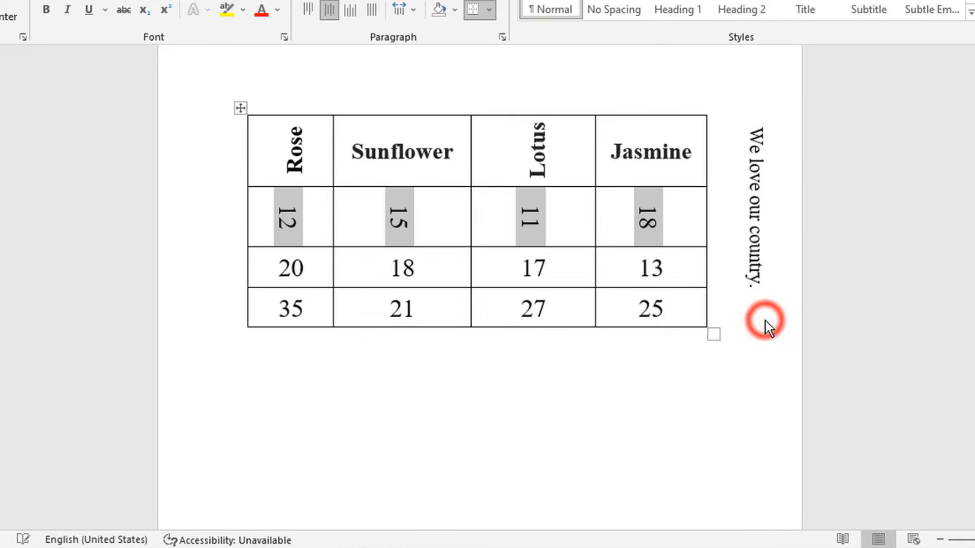
{"action": "left_click", "coordinate": [575, 230]}
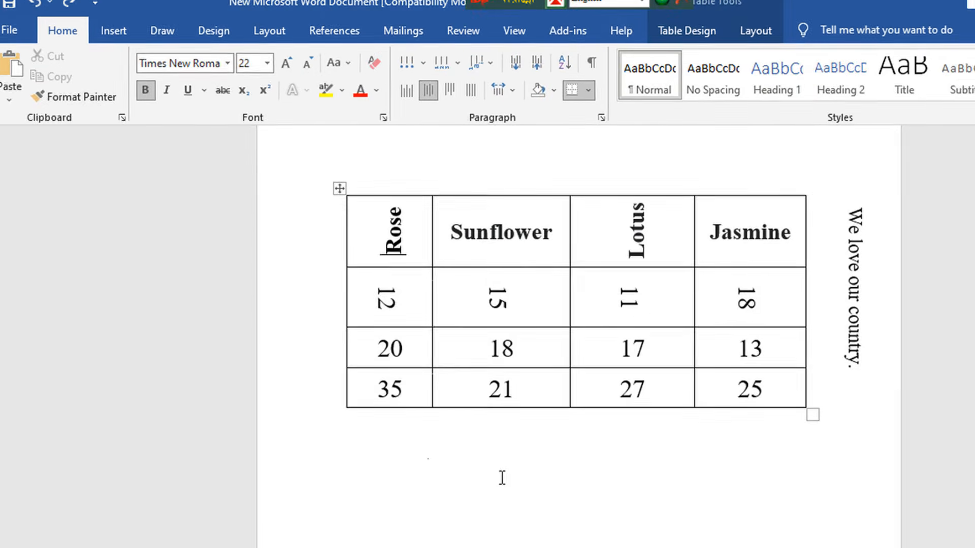
- Insert a Simple Text Box and move it into the empty space below the table
{"action": "left_click", "coordinate": [129, 42]}
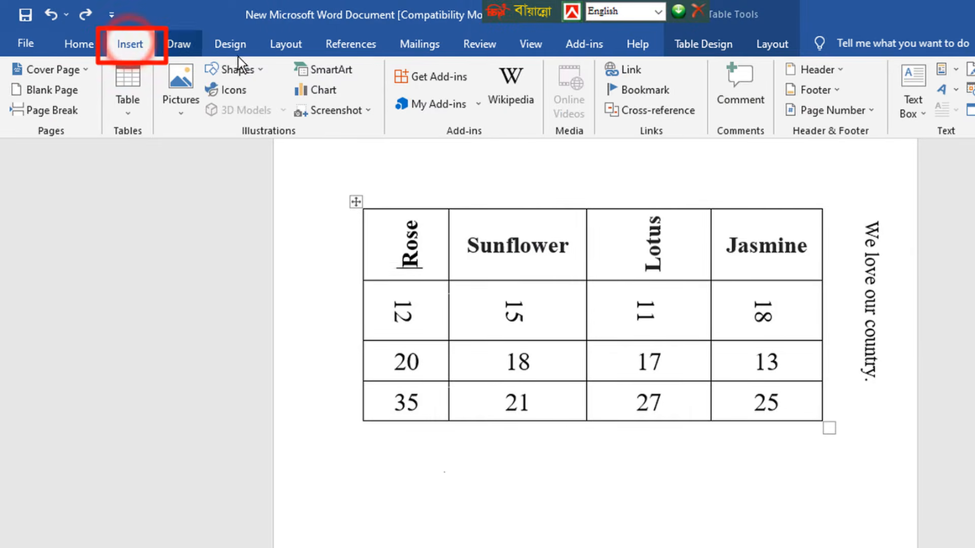
{"action": "left_click", "coordinate": [913, 111]}
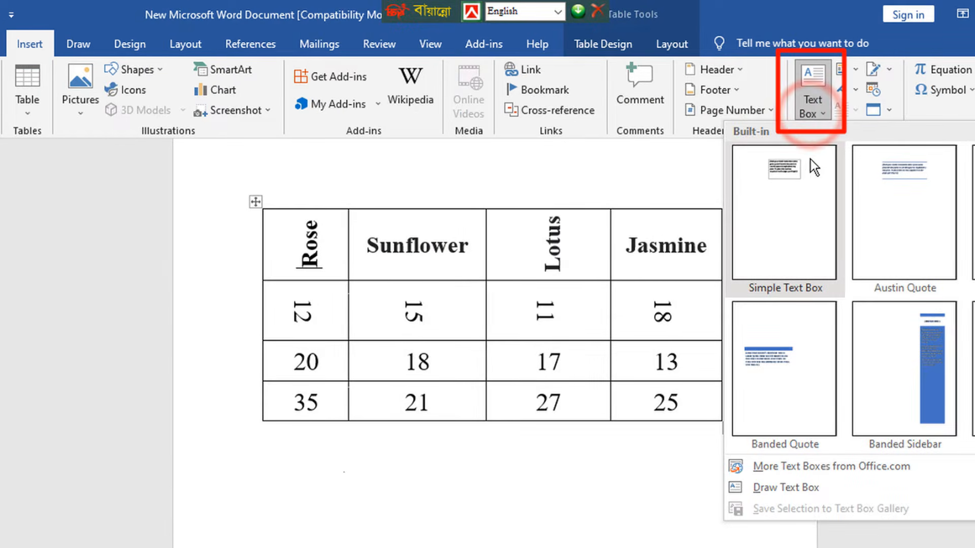
{"action": "left_click", "coordinate": [799, 200]}
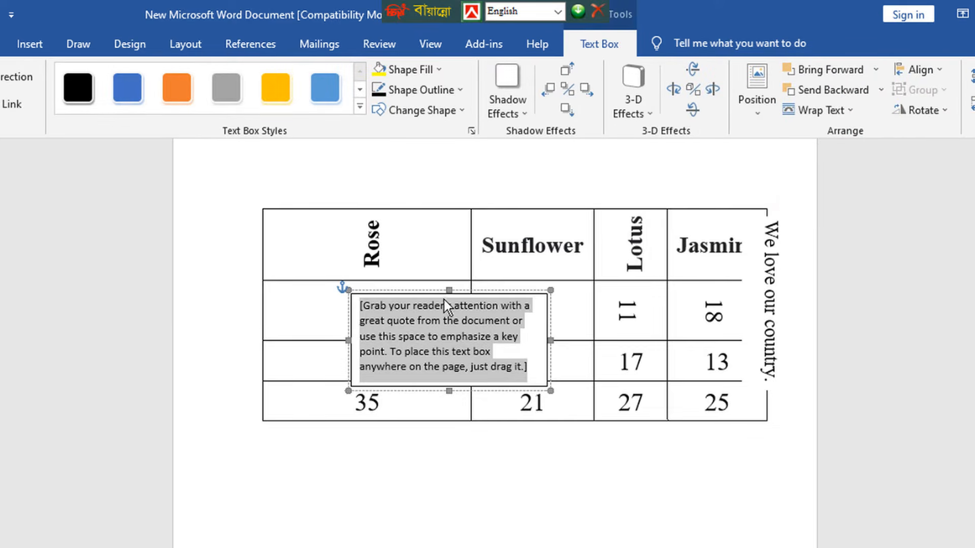
{"action": "left_click_drag", "start_coordinate": [451, 291], "coordinate": [456, 464]}
{"action": "left_click_drag", "start_coordinate": [458, 396], "coordinate": [453, 407]}
{"action": "scroll", "coordinate": [618, 383], "scroll_direction": "down", "scroll_amount": 2}
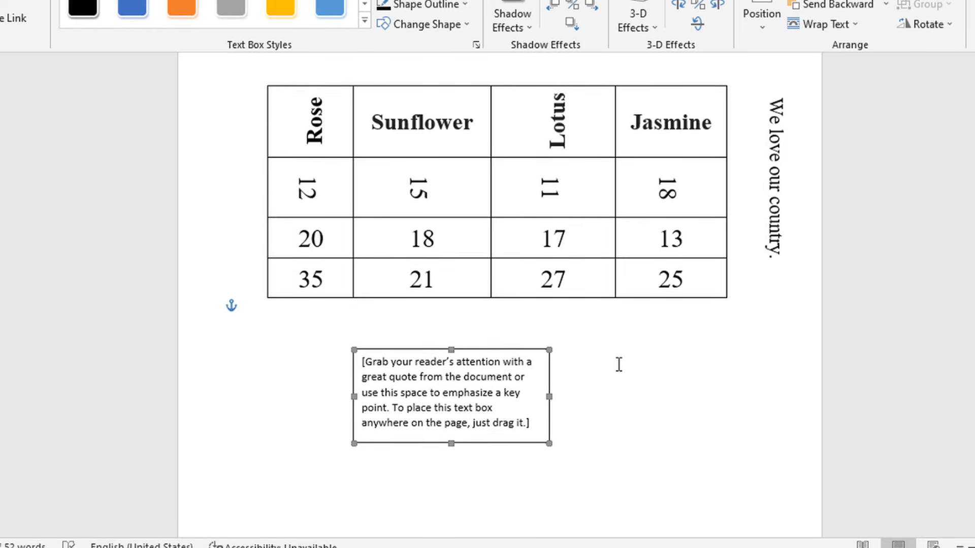
{"action": "scroll", "coordinate": [619, 365], "scroll_direction": "down", "scroll_amount": 2}
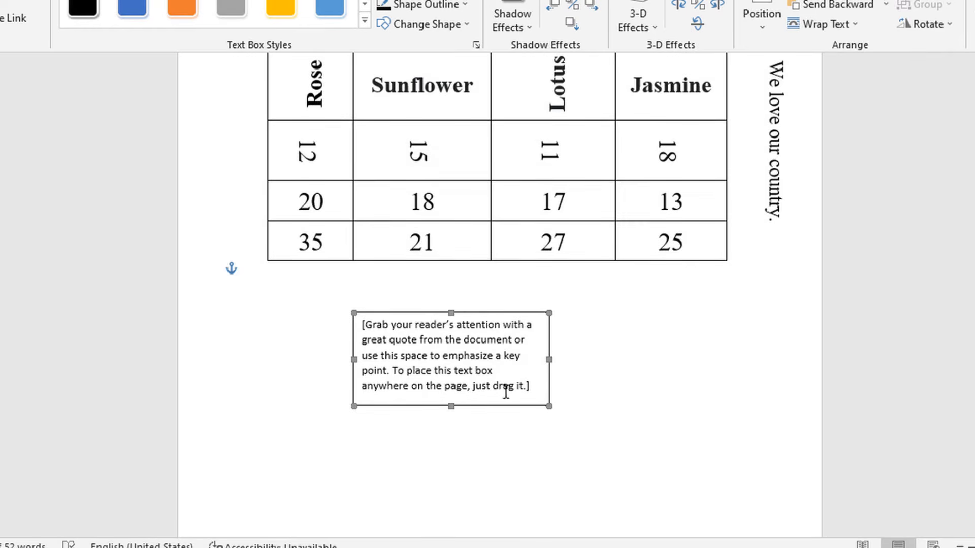
{"action": "scroll", "coordinate": [644, 288], "scroll_direction": "up", "scroll_amount": 2}
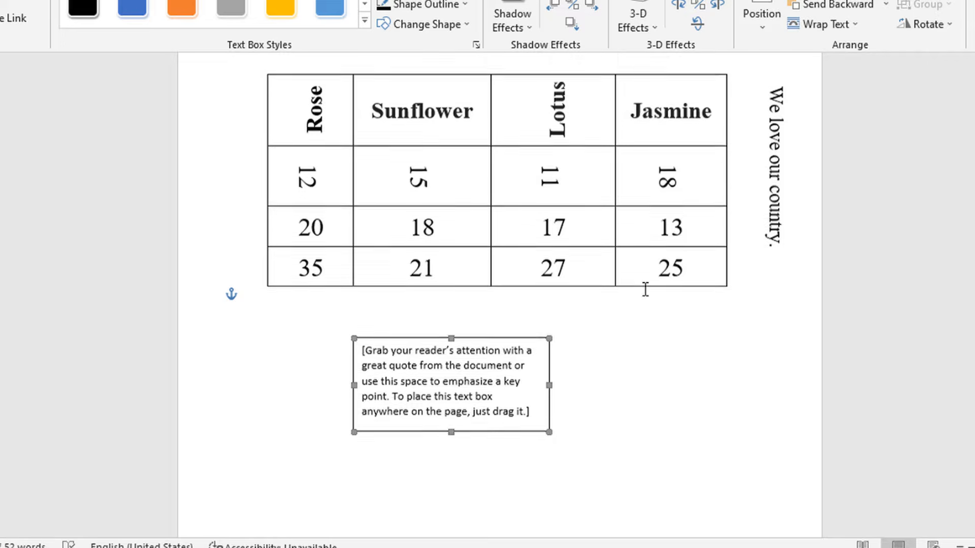
- Replace the text box's placeholder with the copied sentence "We love our country." and remove the extra blank line
{"action": "left_click", "coordinate": [528, 427]}
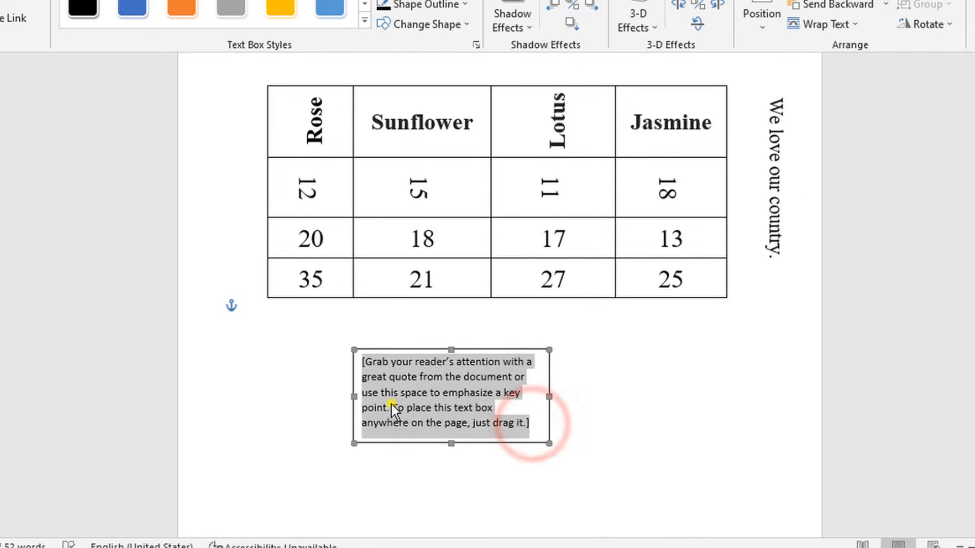
{"action": "right_click", "coordinate": [391, 404]}
{"action": "left_click", "coordinate": [428, 220]}
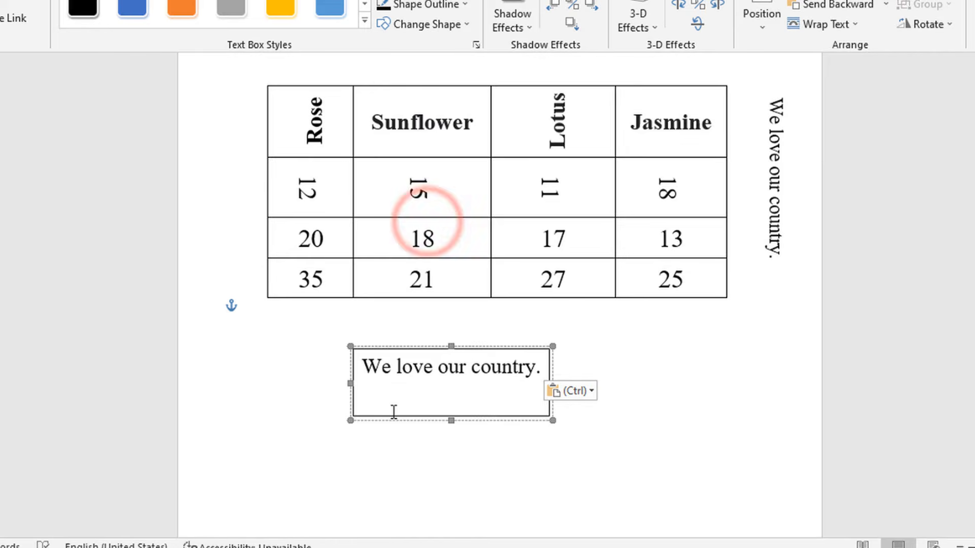
{"action": "key", "text": "BackSpace"}
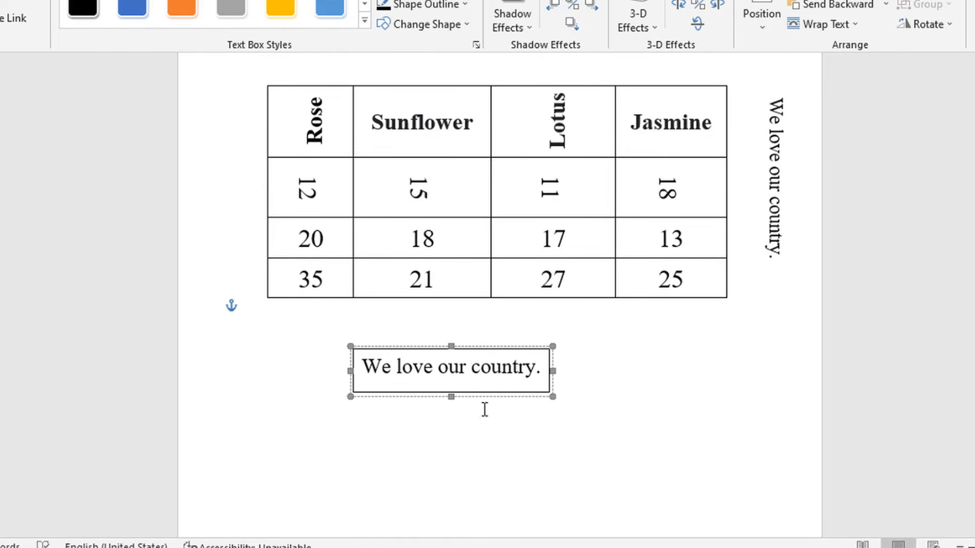
{"action": "left_click", "coordinate": [642, 384]}
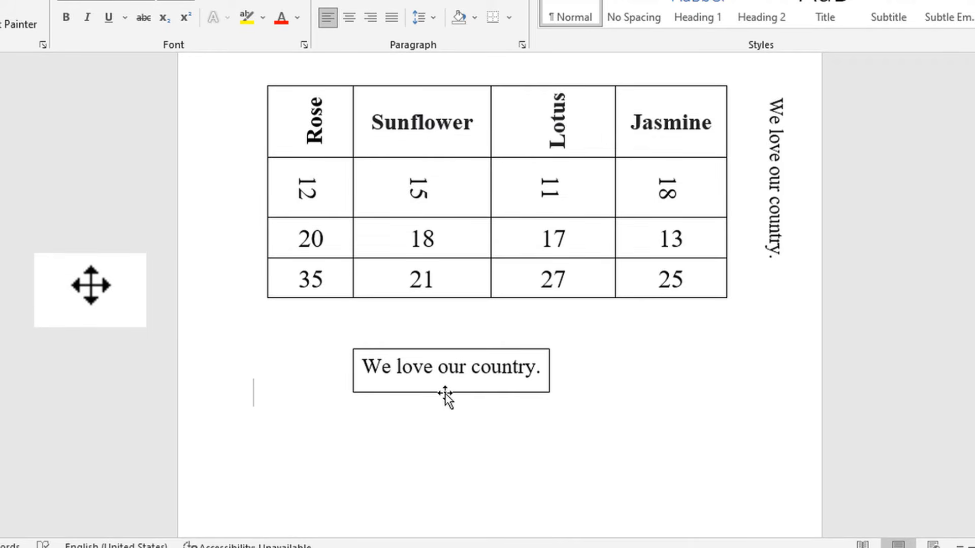
- Turn the text box's sentence to read from top to bottom and adjust the box's height so it fits on one line
{"action": "left_click", "coordinate": [445, 393]}
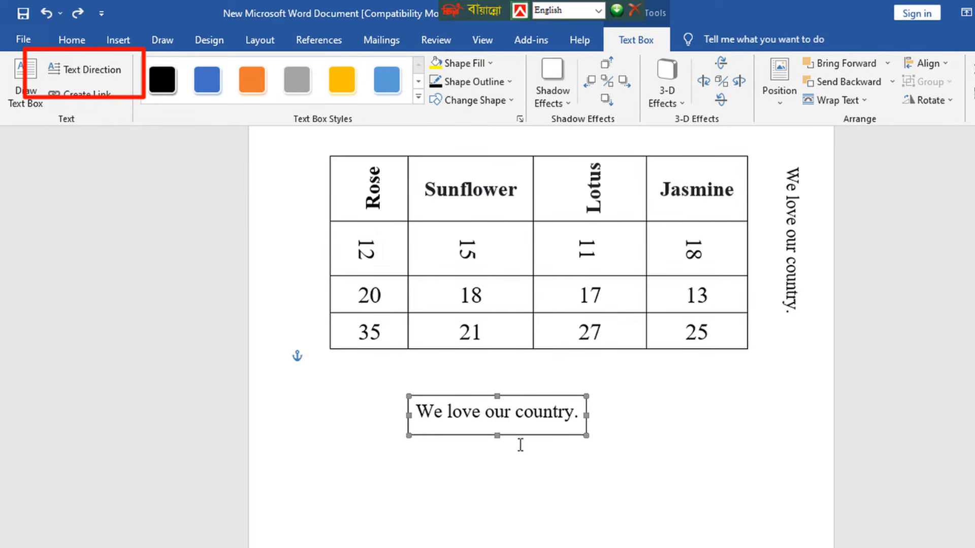
{"action": "left_click", "coordinate": [80, 67]}
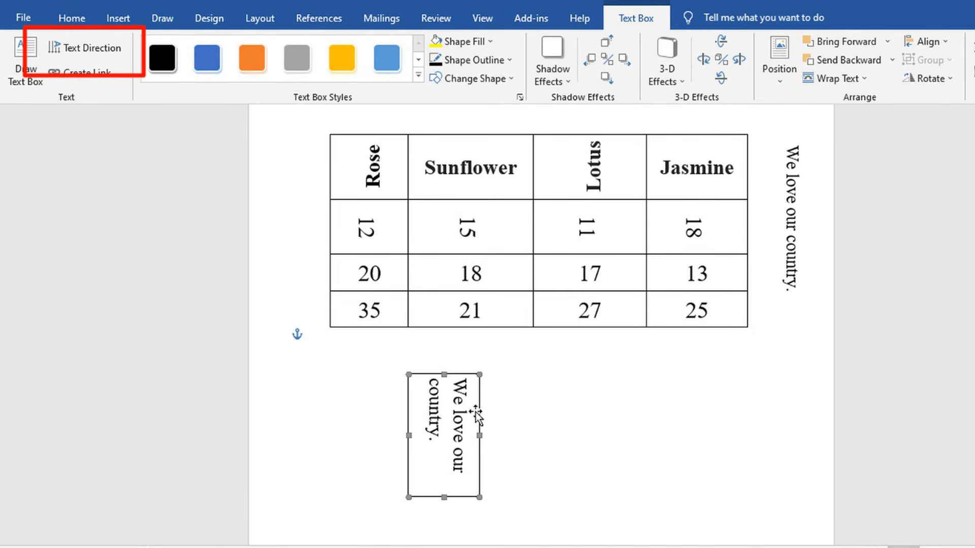
{"action": "left_click_drag", "start_coordinate": [444, 497], "coordinate": [444, 532]}
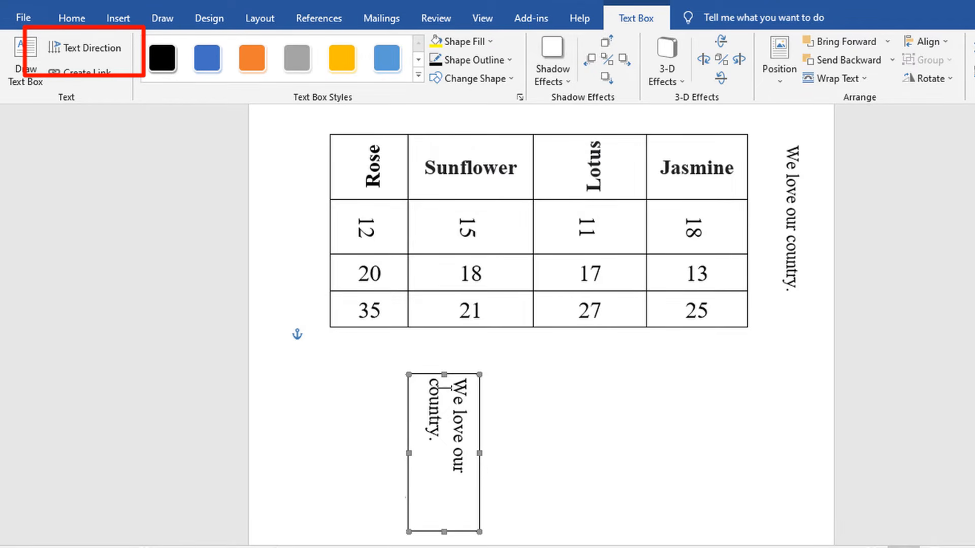
{"action": "left_click_drag", "start_coordinate": [444, 375], "coordinate": [443, 340]}
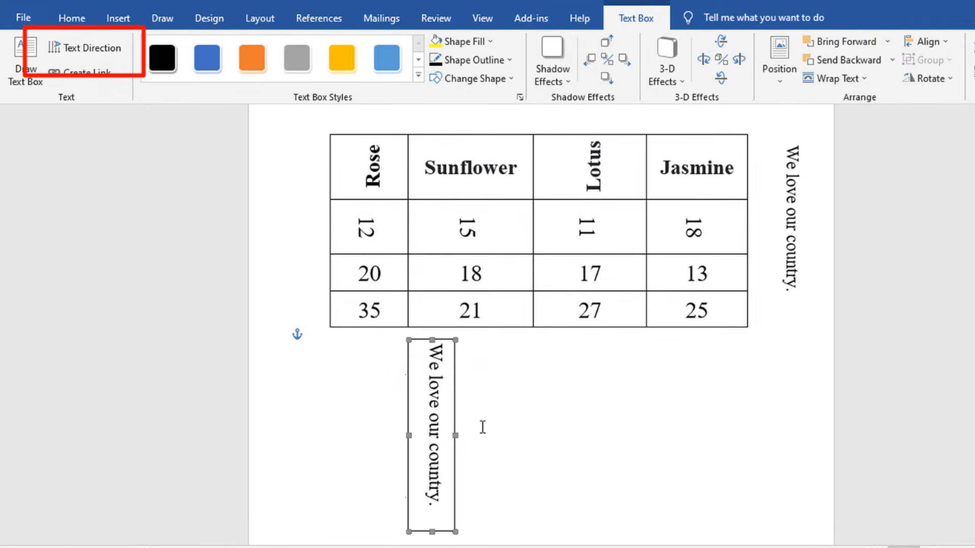
{"action": "left_click_drag", "start_coordinate": [432, 531], "coordinate": [435, 519]}
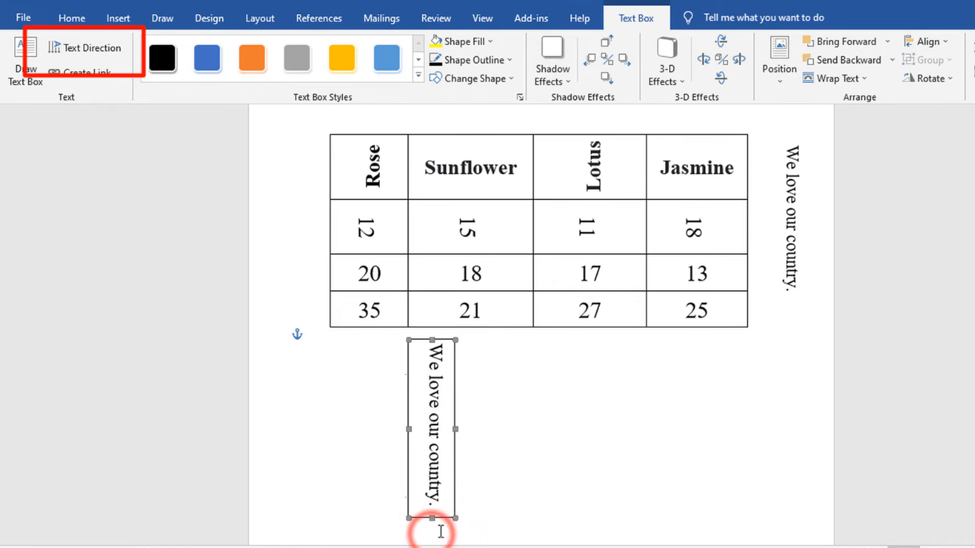
- Cycle the text box's text direction through bottom-to-top and horizontal, back to top-to-bottom
{"action": "left_click", "coordinate": [88, 48]}
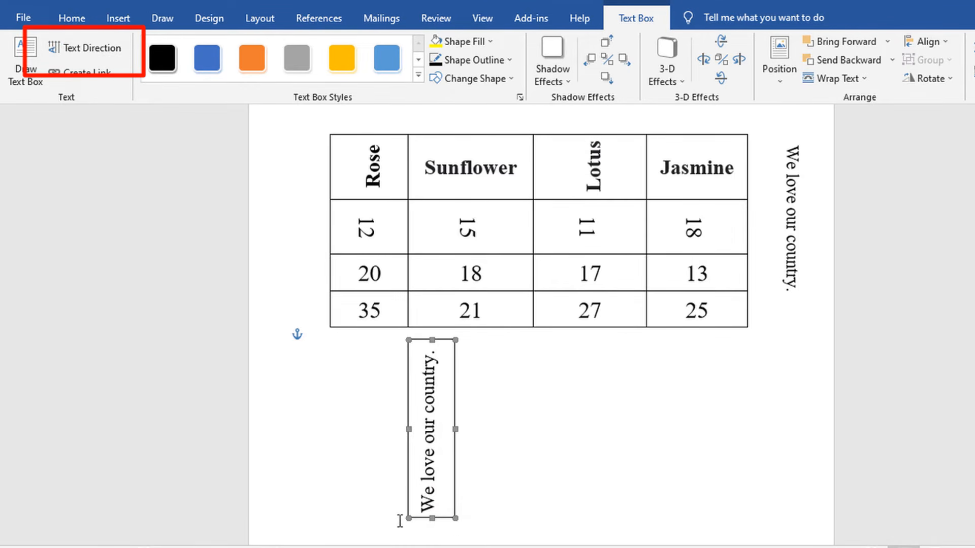
{"action": "left_click", "coordinate": [81, 44]}
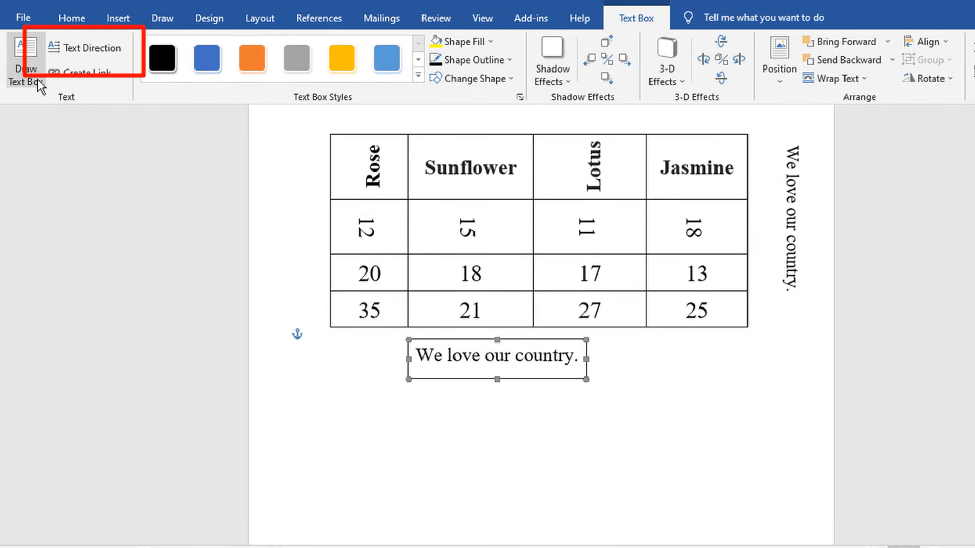
{"action": "left_click", "coordinate": [92, 45]}
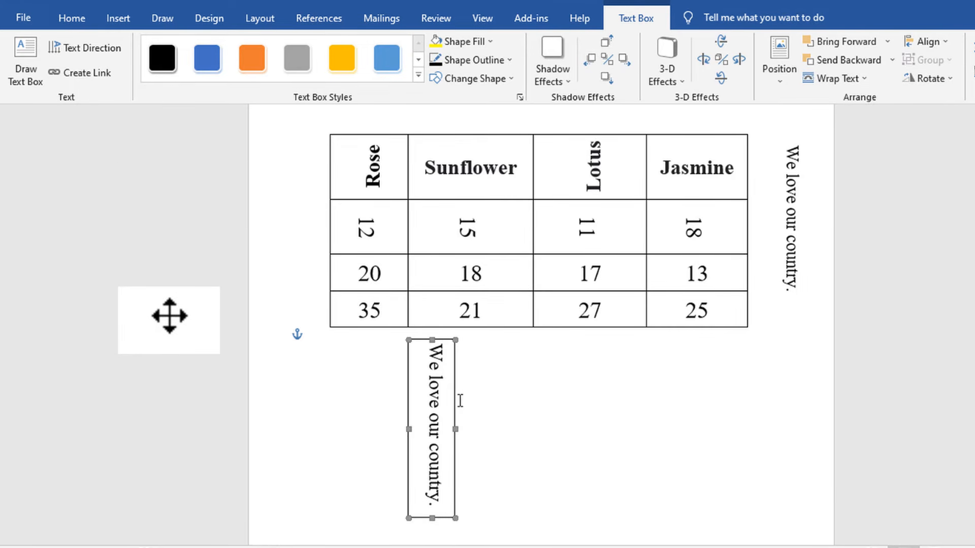
- Move the vertical text box into the page margin beside the table's Rose column
{"action": "left_click_drag", "start_coordinate": [455, 401], "coordinate": [652, 419]}
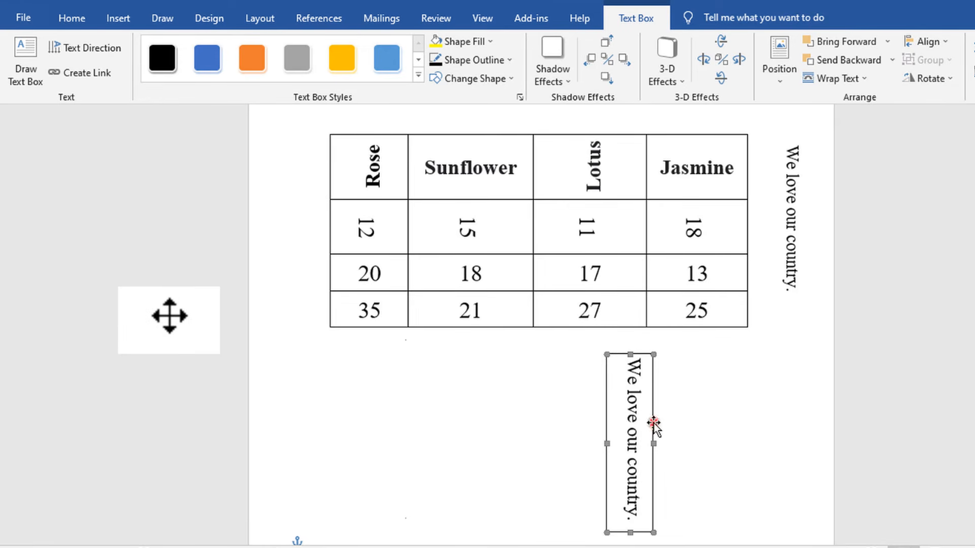
{"action": "left_click", "coordinate": [651, 422]}
{"action": "left_click_drag", "start_coordinate": [651, 422], "coordinate": [308, 207]}
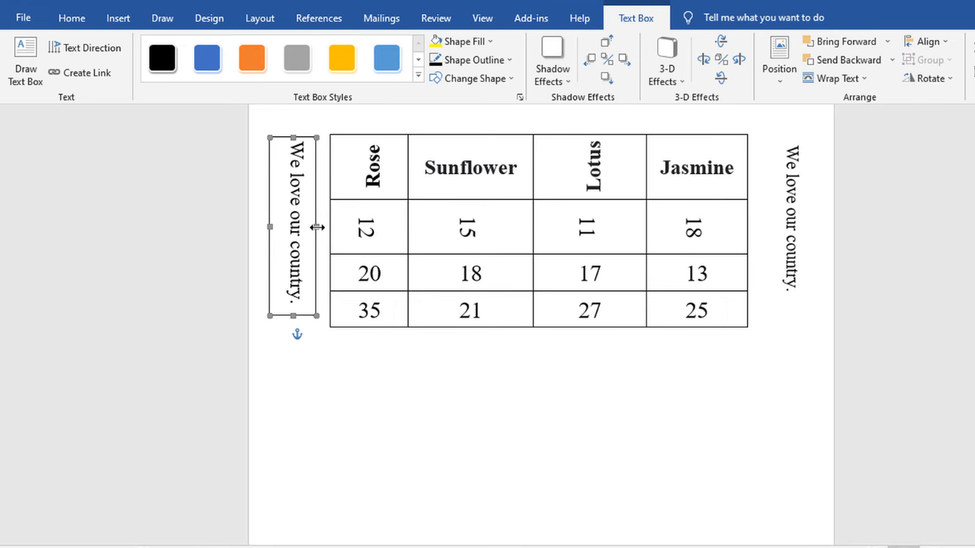
- Remove the outline of the text box beside the Rose column by setting it to No Outline
{"action": "left_click", "coordinate": [313, 260]}
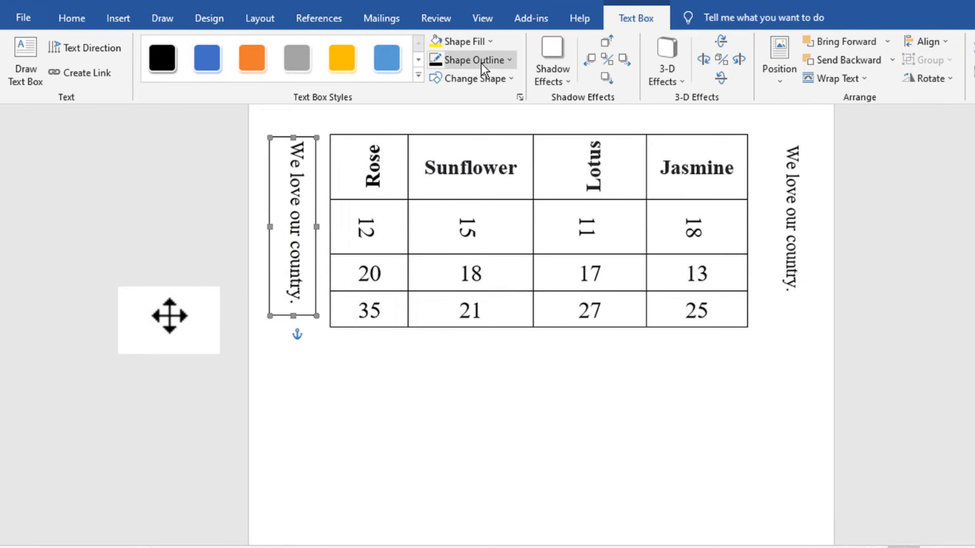
{"action": "left_click", "coordinate": [462, 390]}
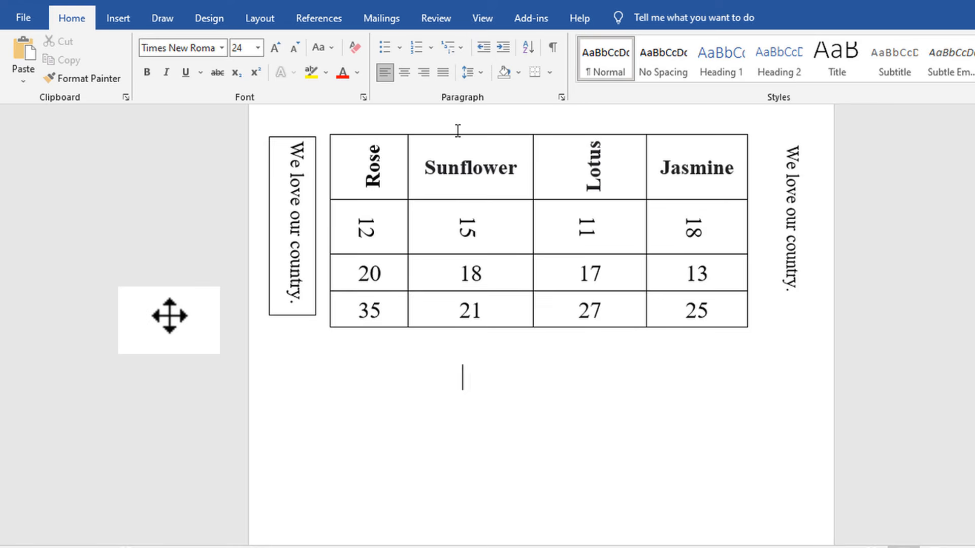
{"action": "left_click", "coordinate": [315, 232]}
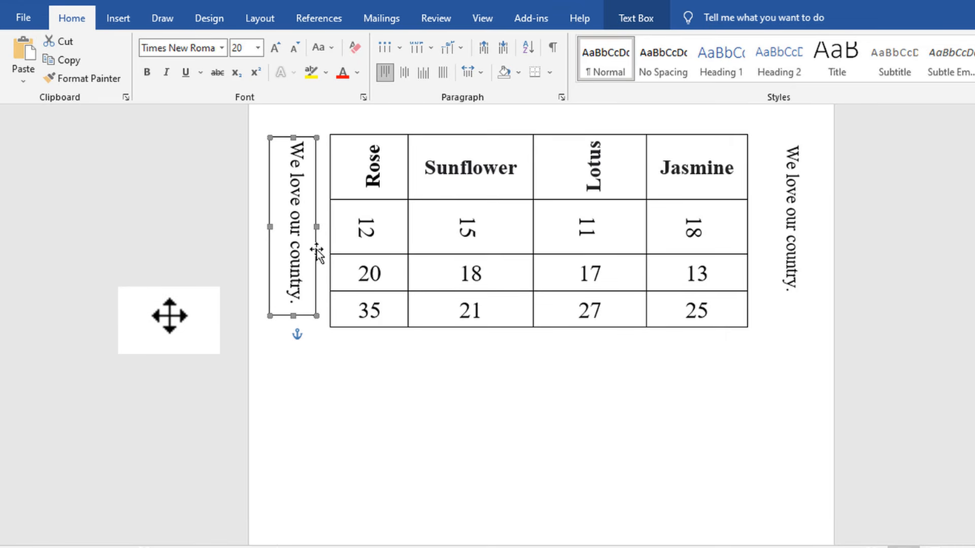
{"action": "left_click", "coordinate": [315, 196]}
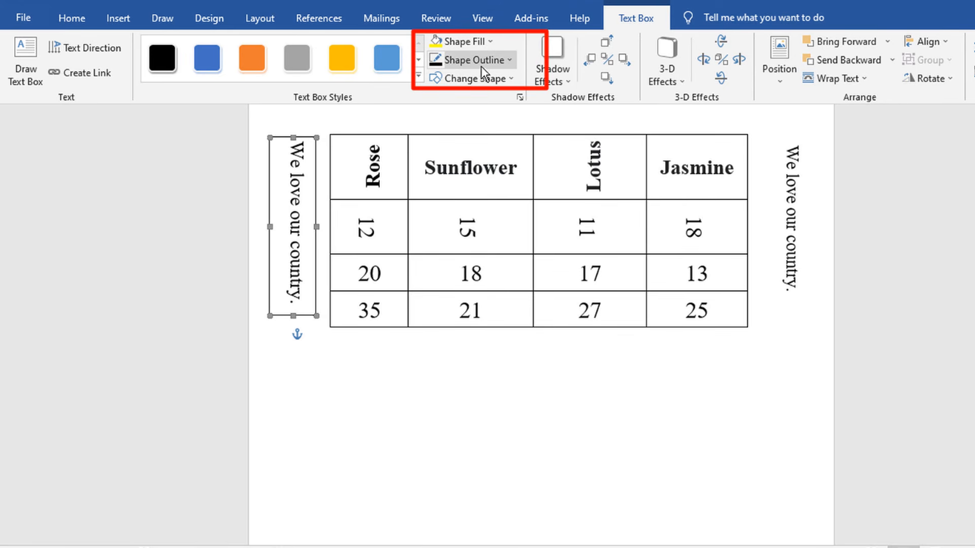
{"action": "left_click", "coordinate": [510, 61]}
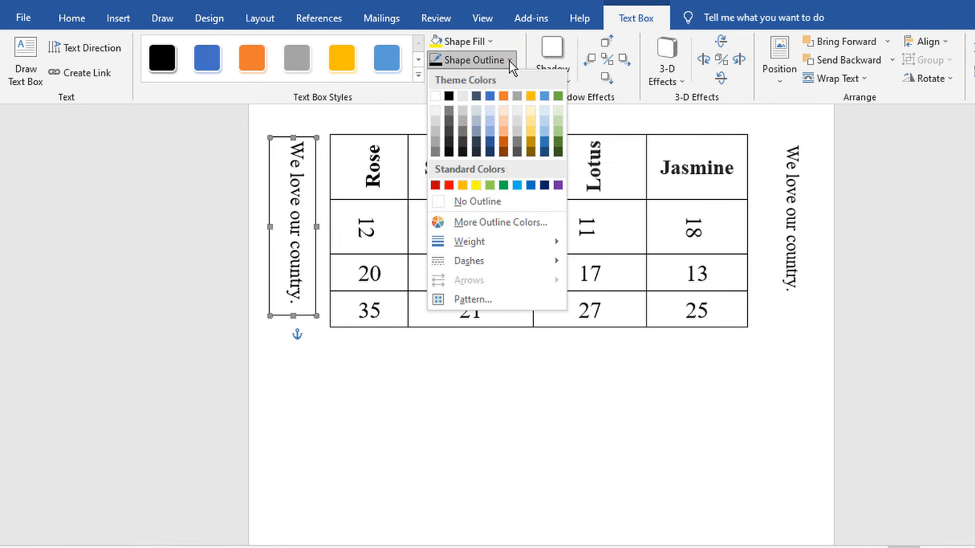
{"action": "left_click", "coordinate": [446, 200]}
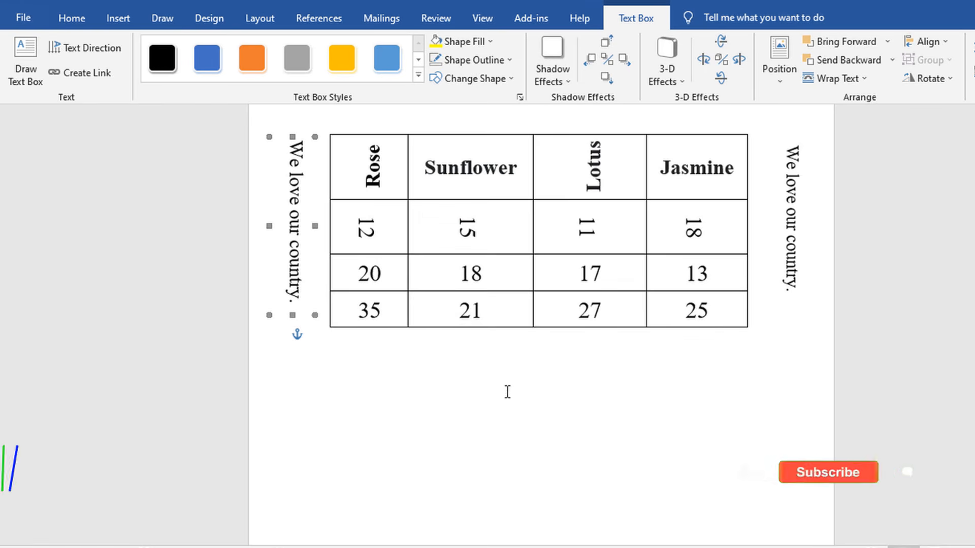